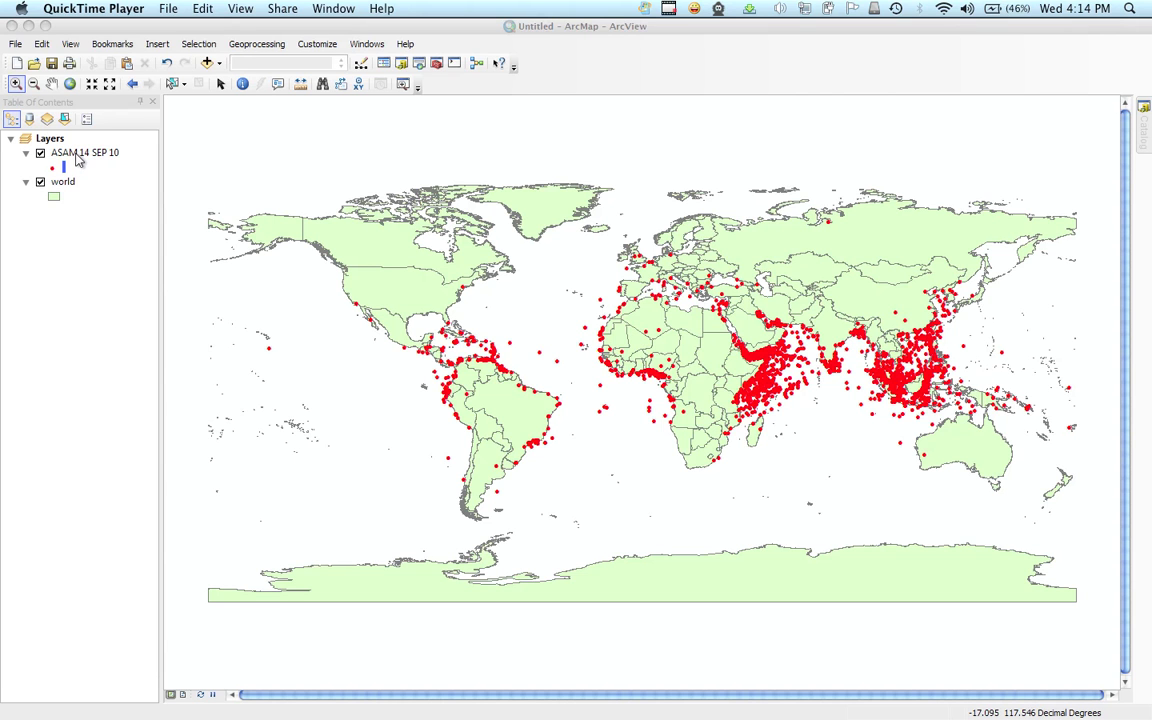
Examine the attribute table of the ASAM 14 SEP 10 layer, including its date of occurrence field, and close it
click(76, 156)
right_click(78, 157)
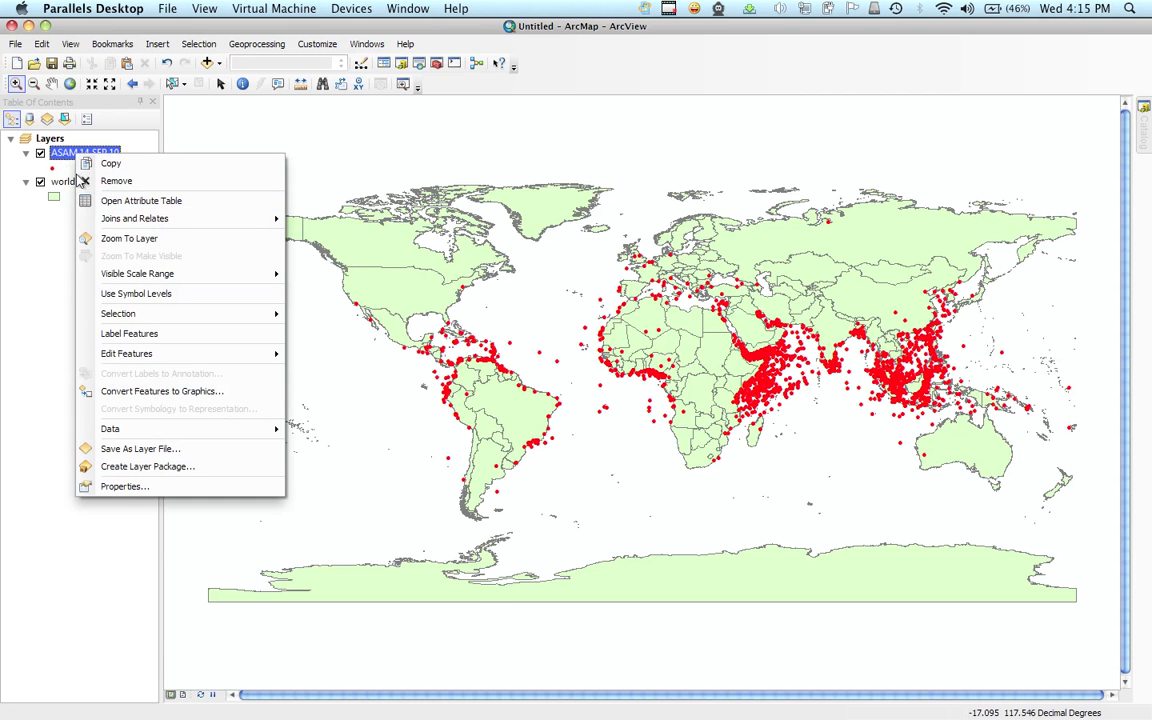
click(107, 202)
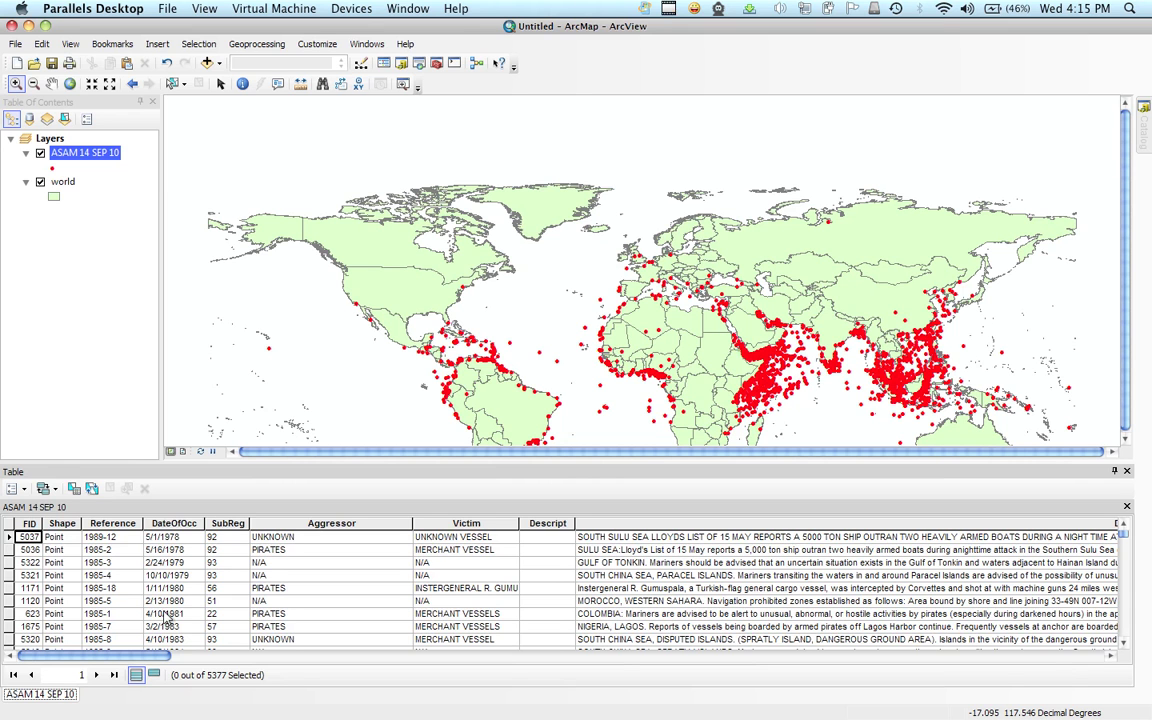
click(1127, 472)
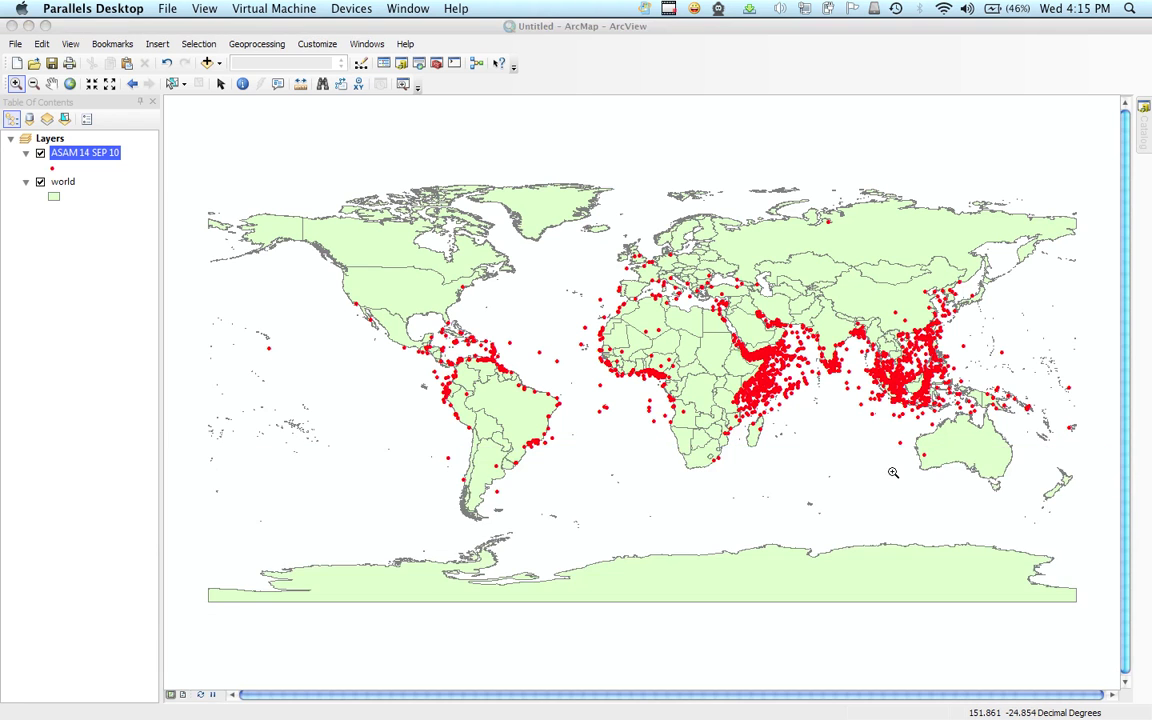
Enable time on the ASAM 14 SEP 10 layer, using the DateOfOcc field in <Date/Time> format
right_click(78, 157)
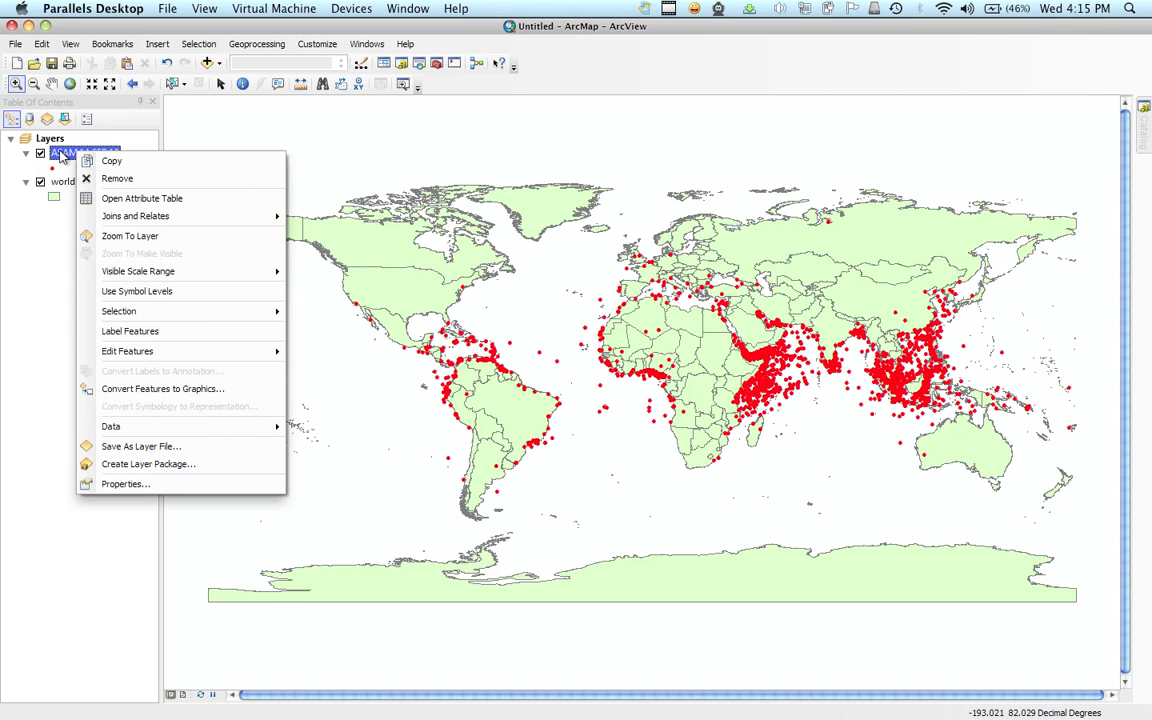
click(125, 484)
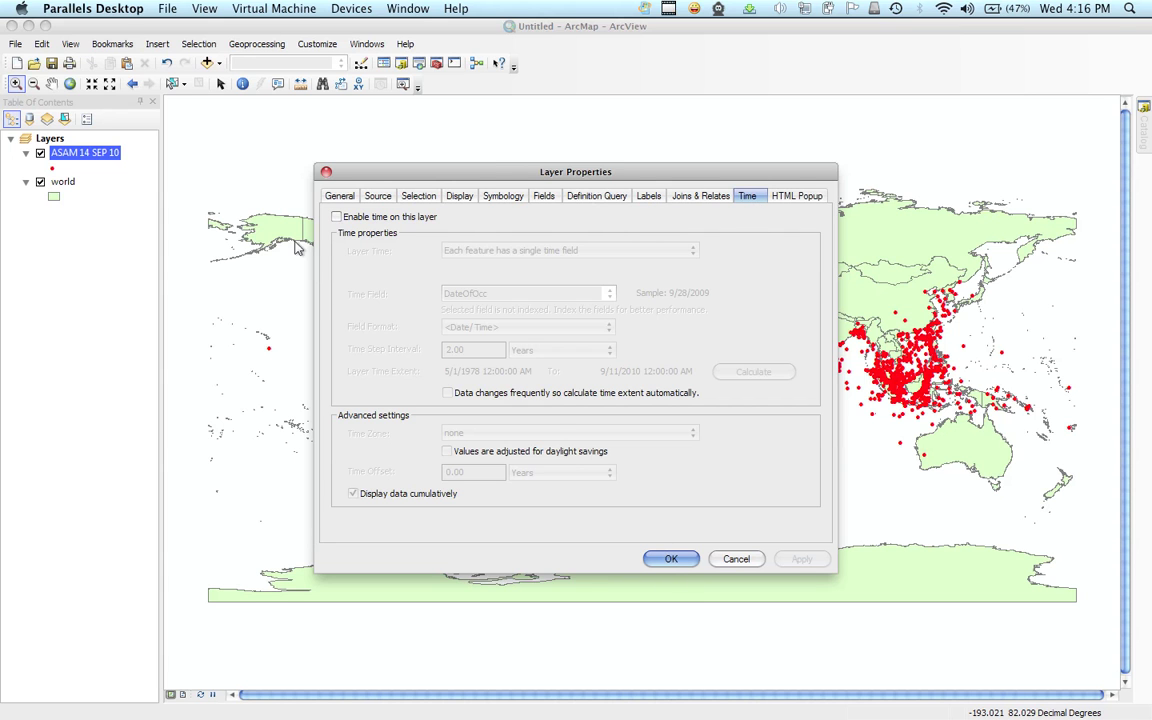
click(338, 218)
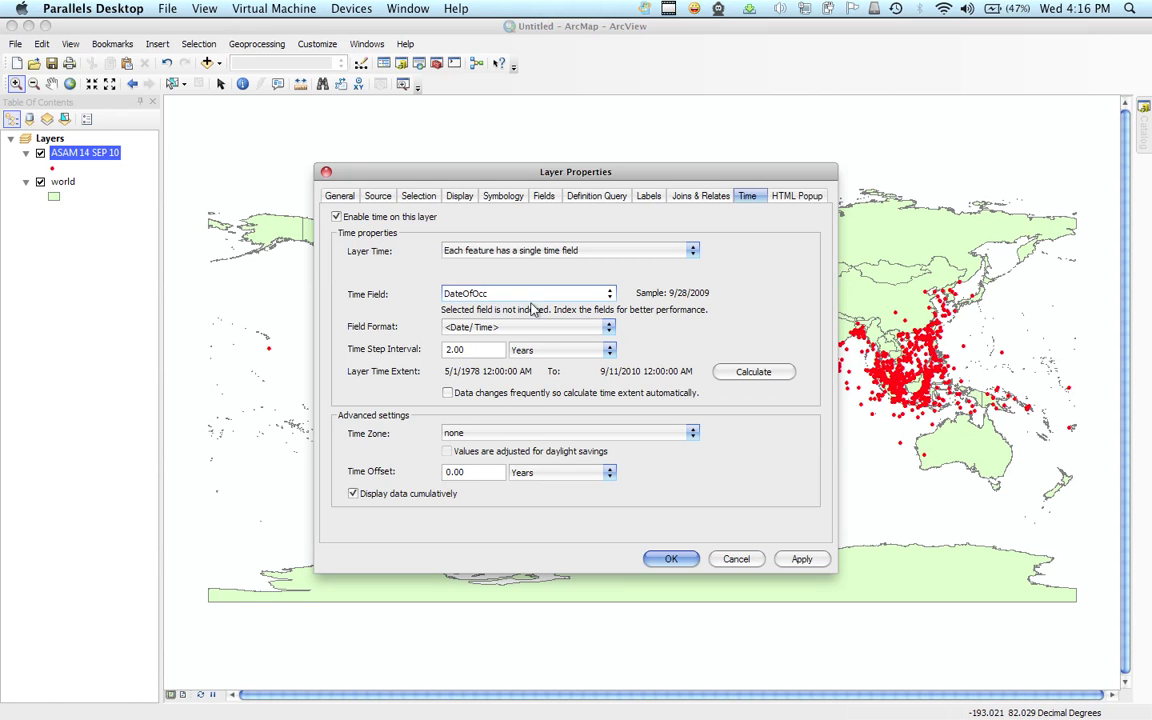
click(560, 330)
click(562, 330)
click(560, 342)
Set the layer's time step interval to 2 years, calculate its time extent, and apply the settings with data displayed cumulatively
drag(467, 353, 409, 350)
text(5)
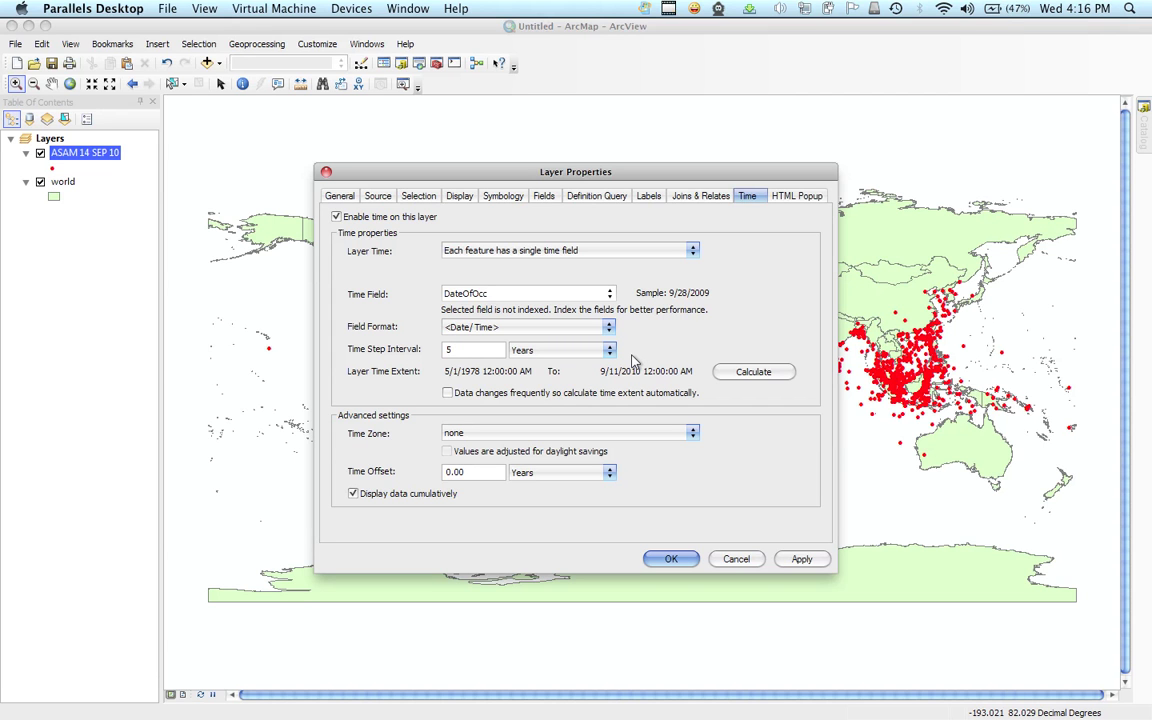
click(742, 371)
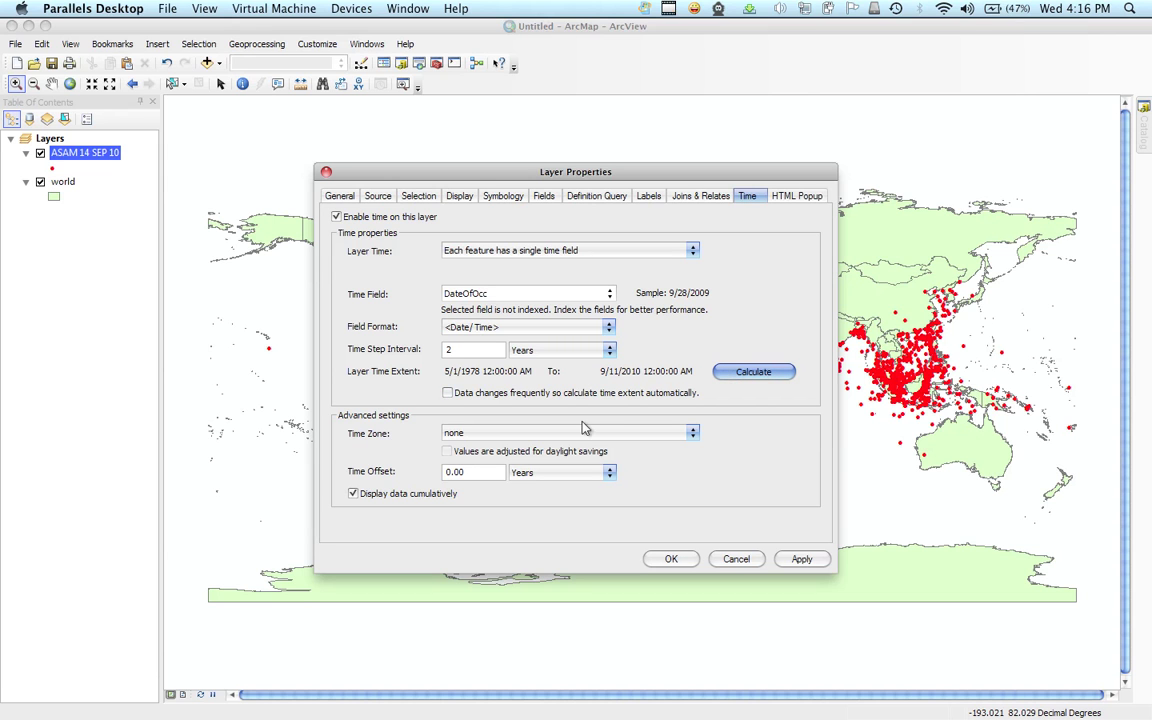
drag(446, 371, 536, 374)
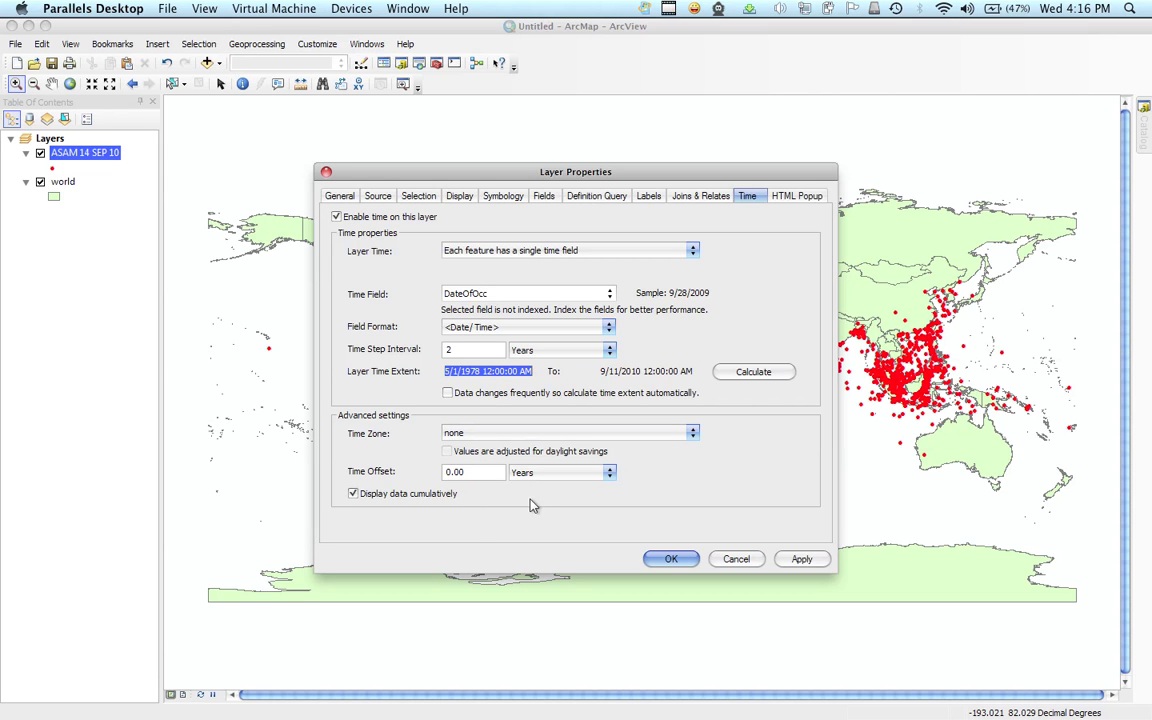
click(353, 495)
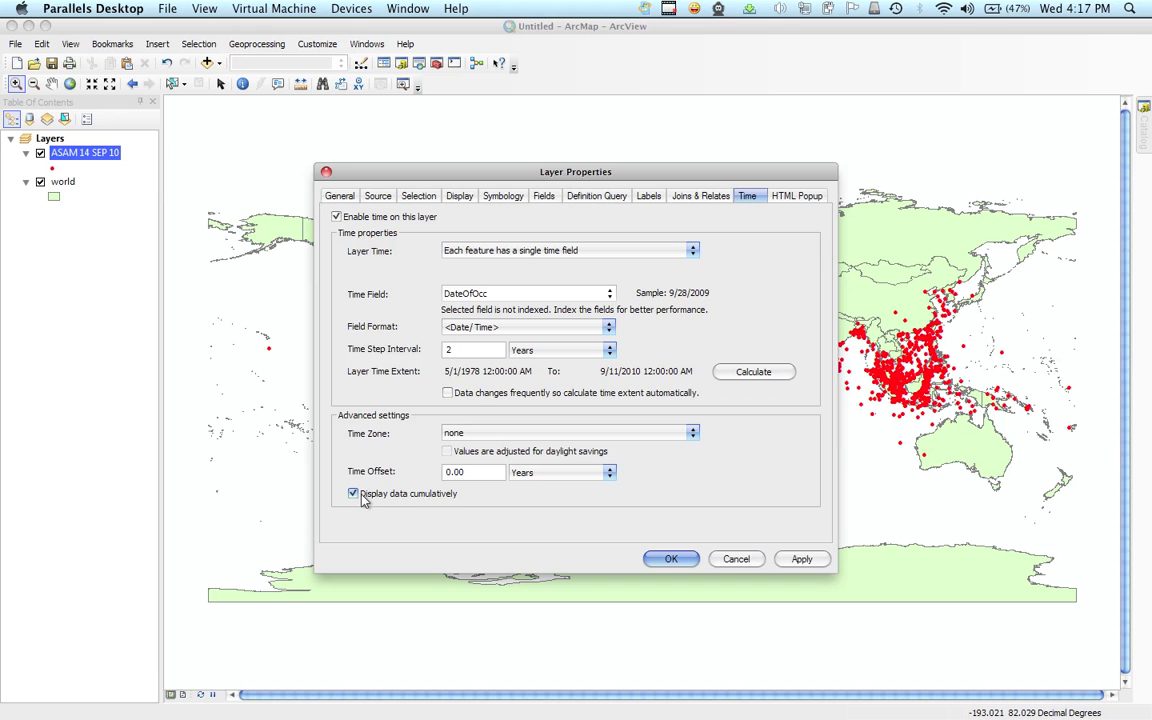
click(665, 560)
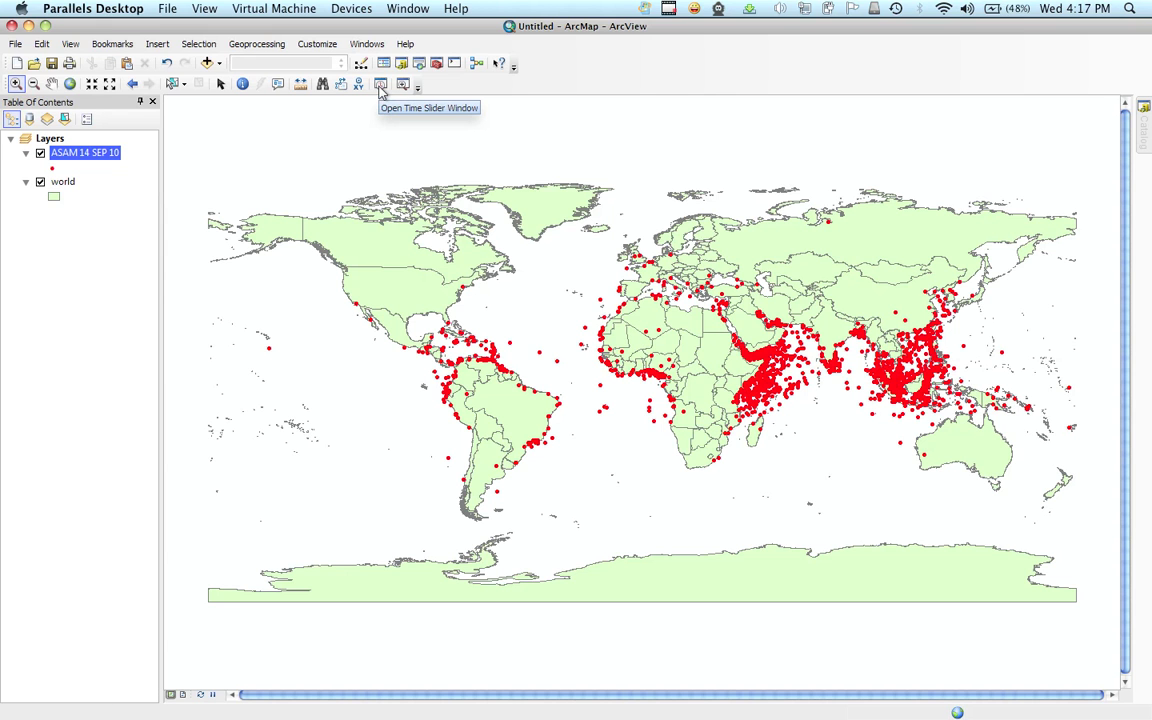
Open the Time Slider, set it back to 5/1/1978, and play the animation of the incident points
click(380, 85)
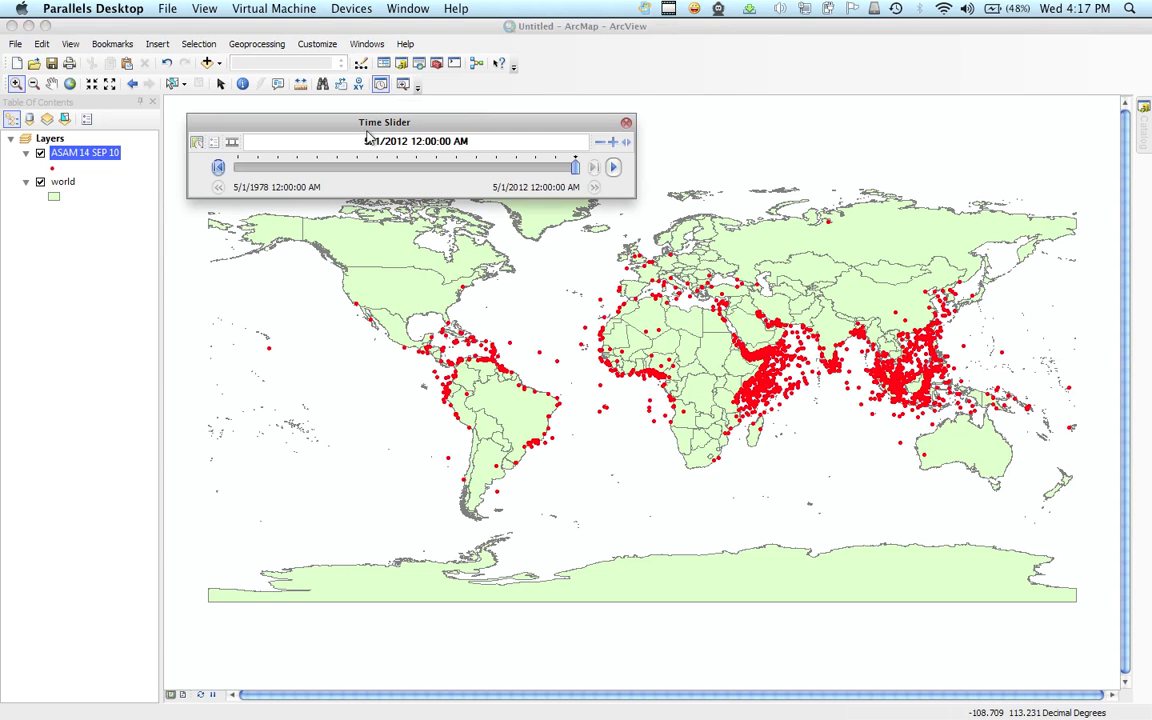
mouse_move(350, 122)
mouse_down()
mouse_move(362, 140)
mouse_move(342, 113)
mouse_up()
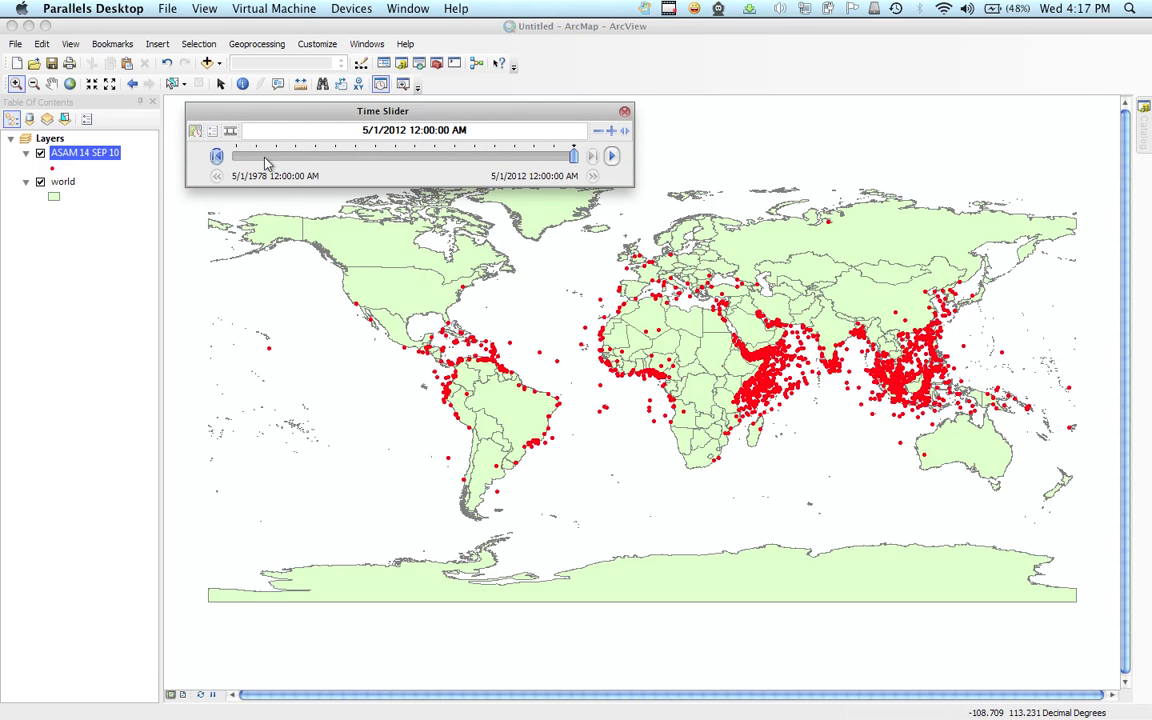
drag(535, 165, 183, 160)
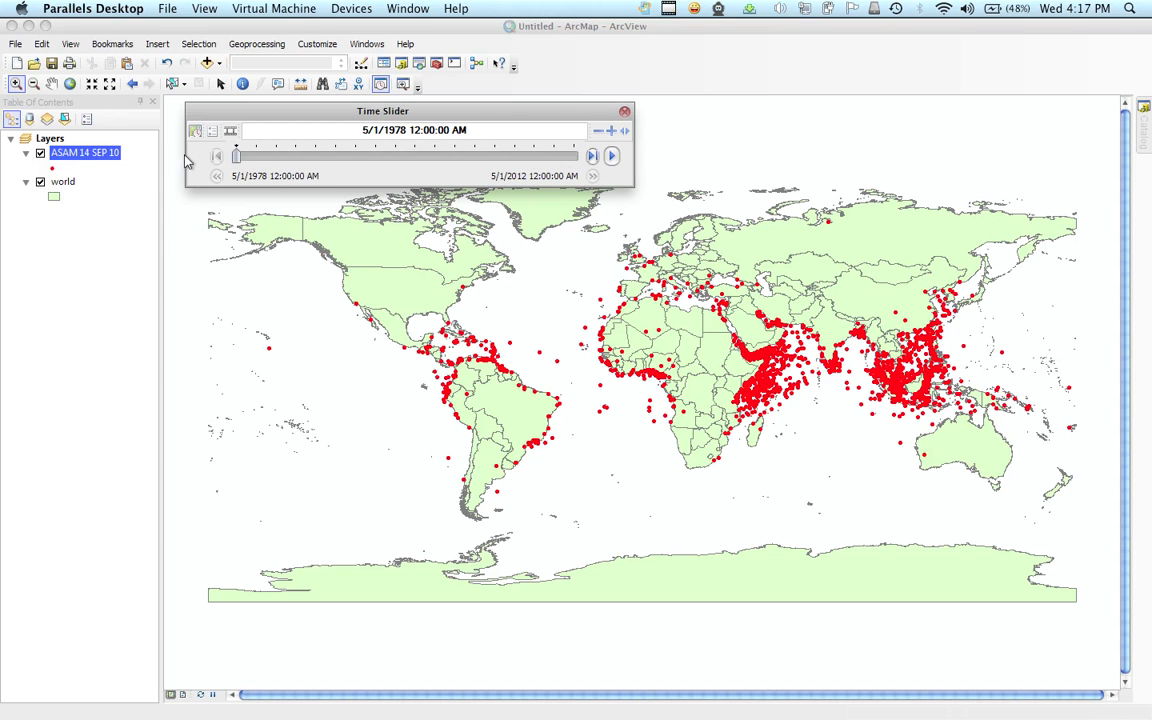
click(612, 156)
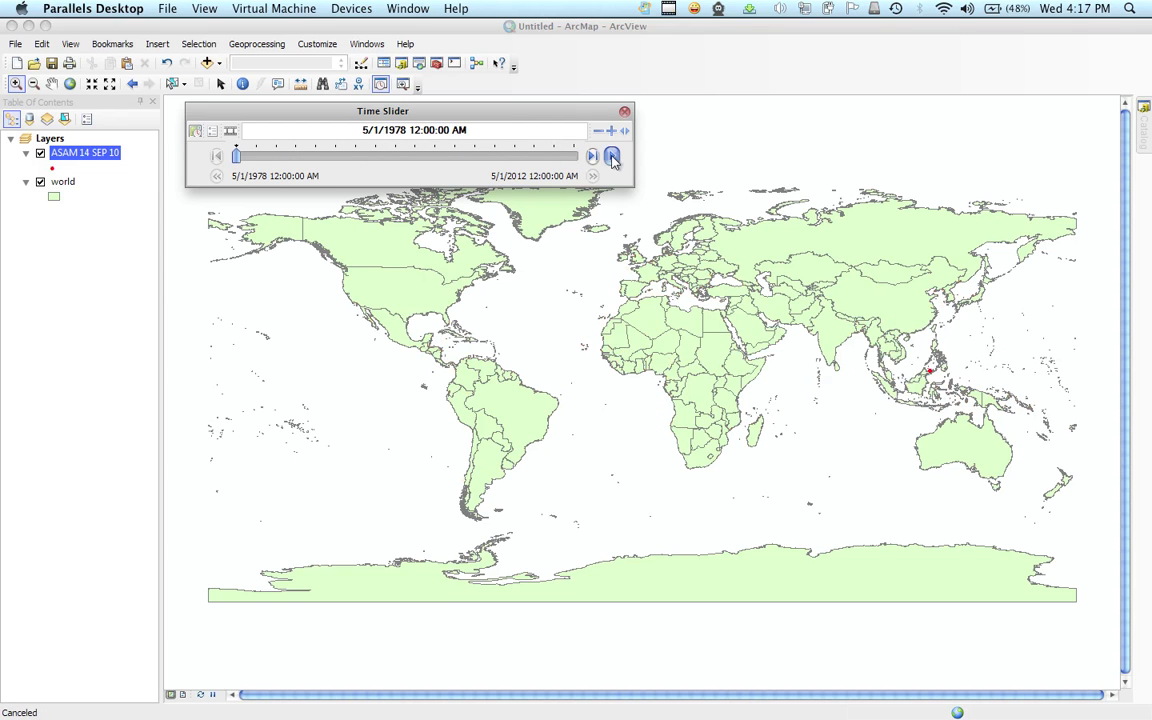
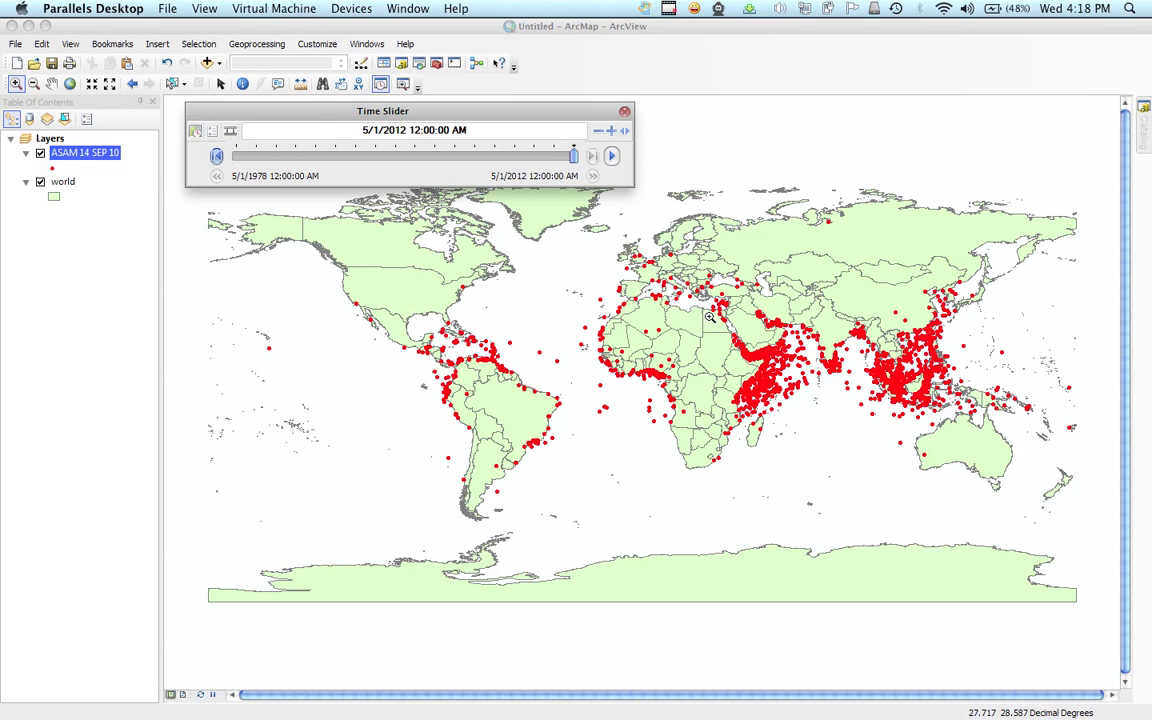
Zoom the map to the Gulf of Aden and Horn of Africa, and reset the Time Slider to 5/1/1978
mouse_move(713, 318)
mouse_down()
mouse_move(810, 375)
mouse_move(796, 393)
mouse_up()
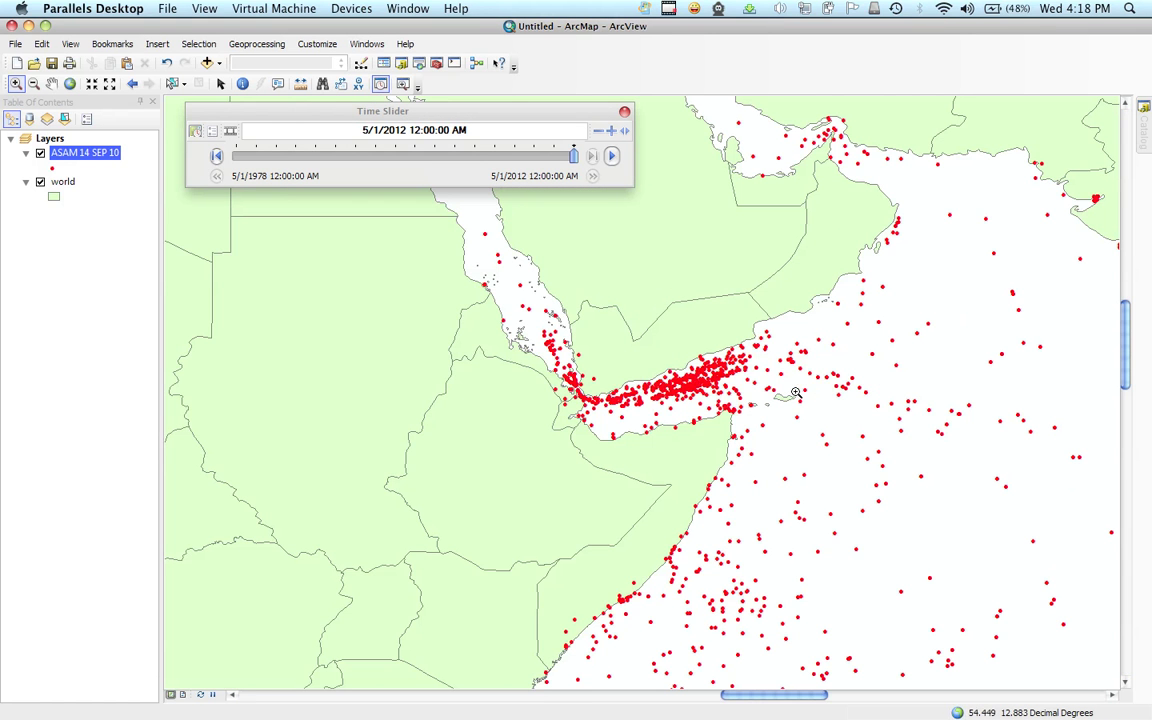
drag(498, 116, 362, 419)
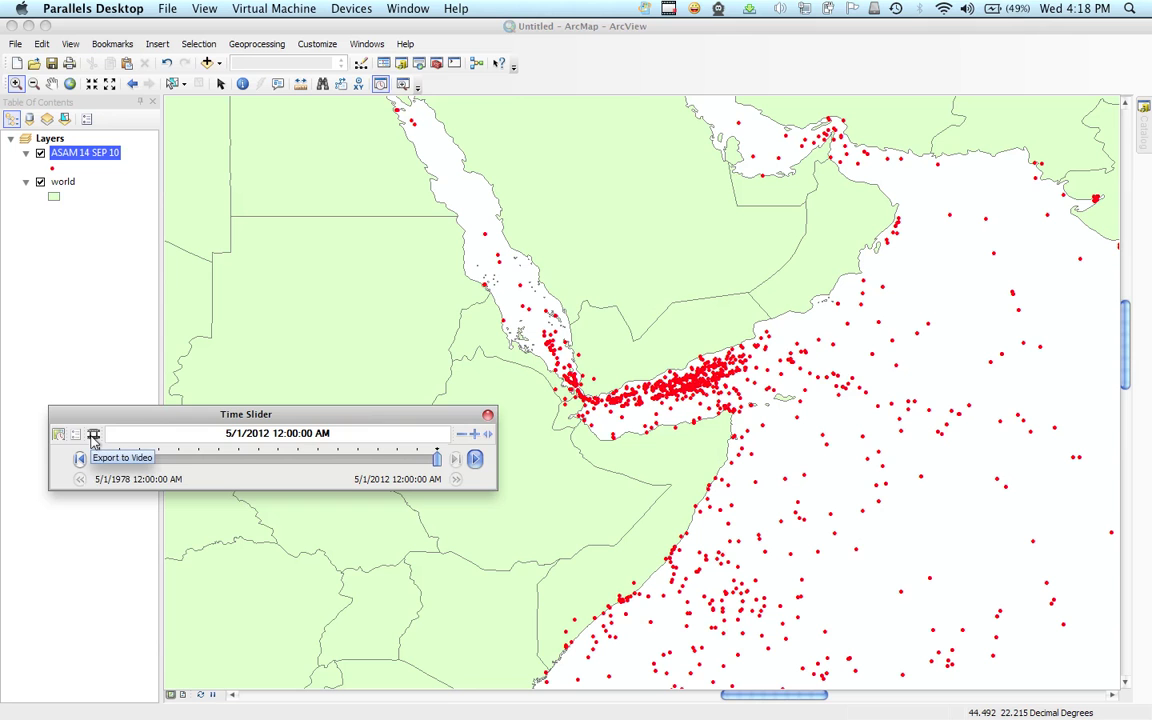
drag(435, 460, 93, 486)
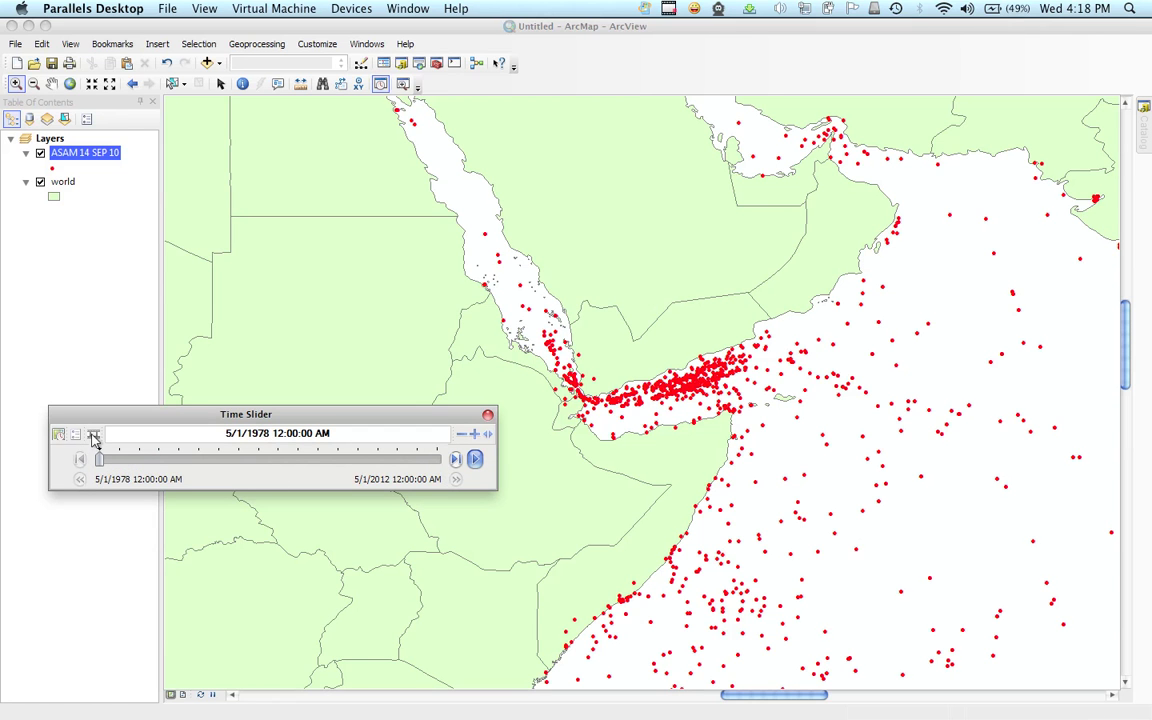
Export the time animation to an AVI video named pirates, using the Microsoft Video 1 compressor at quality 90
click(93, 437)
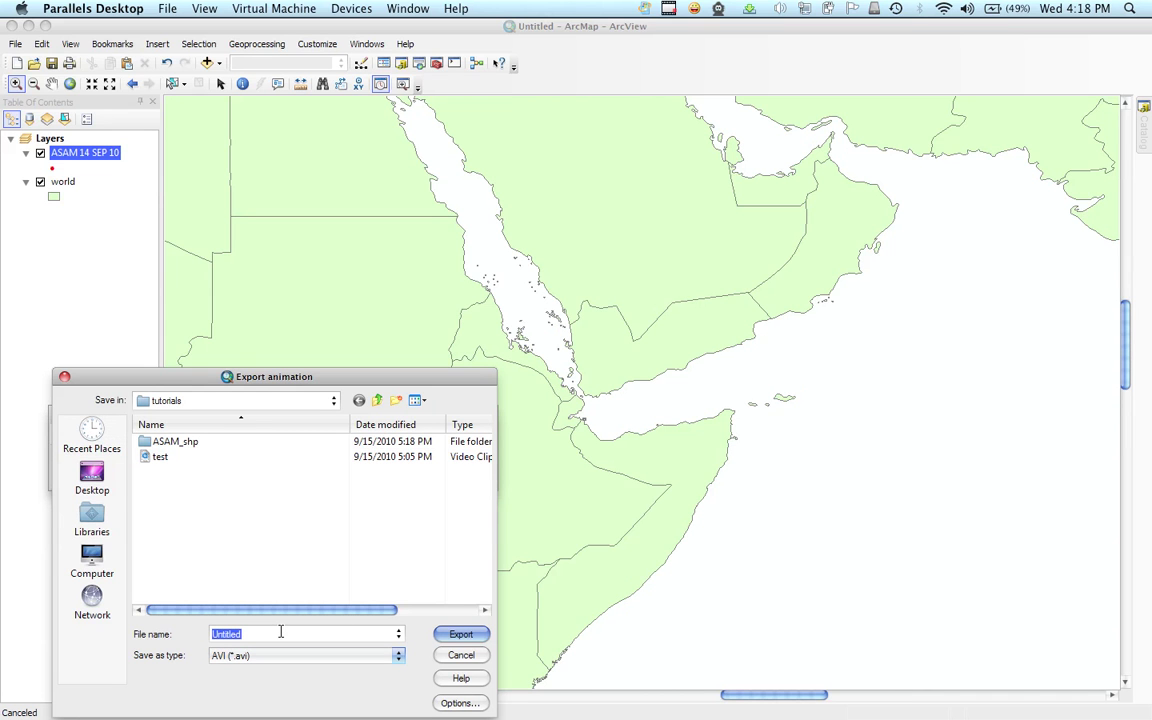
text(pirates)
click(459, 638)
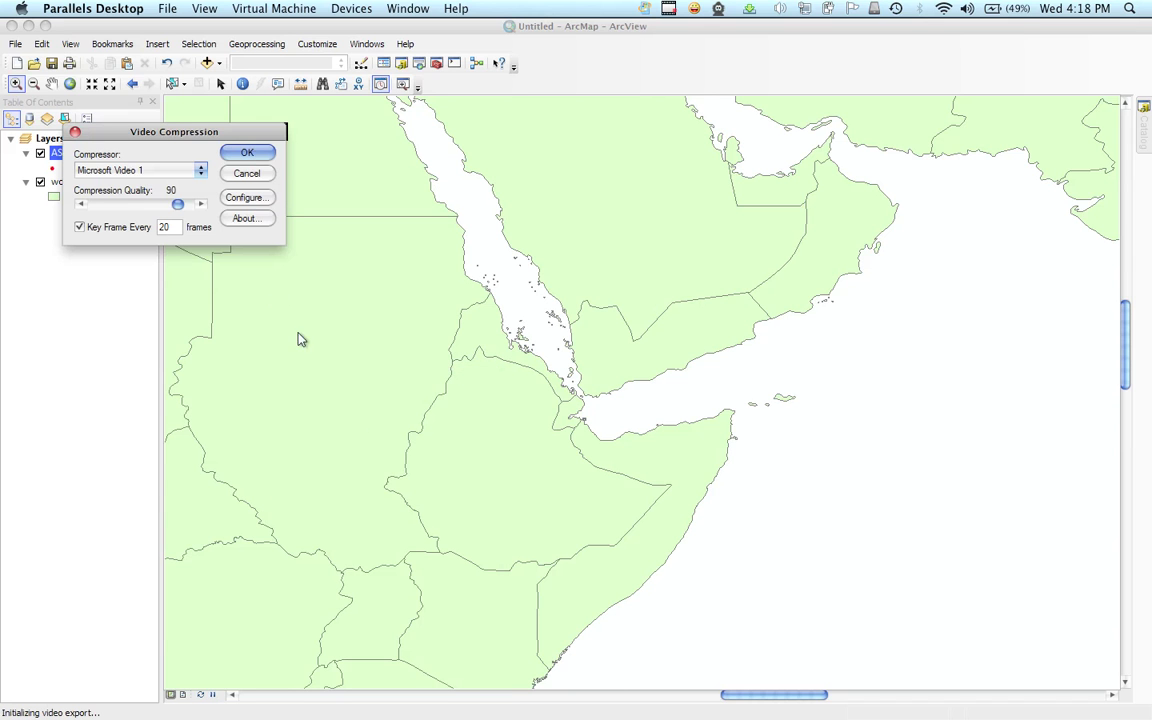
click(200, 171)
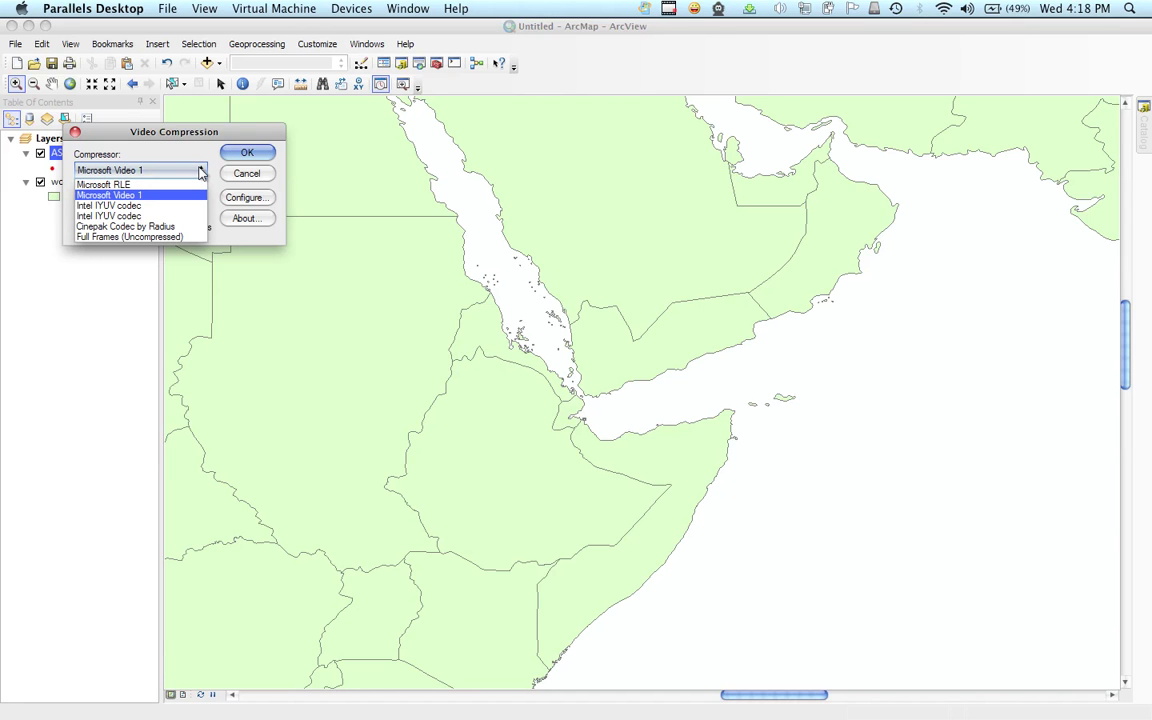
click(200, 172)
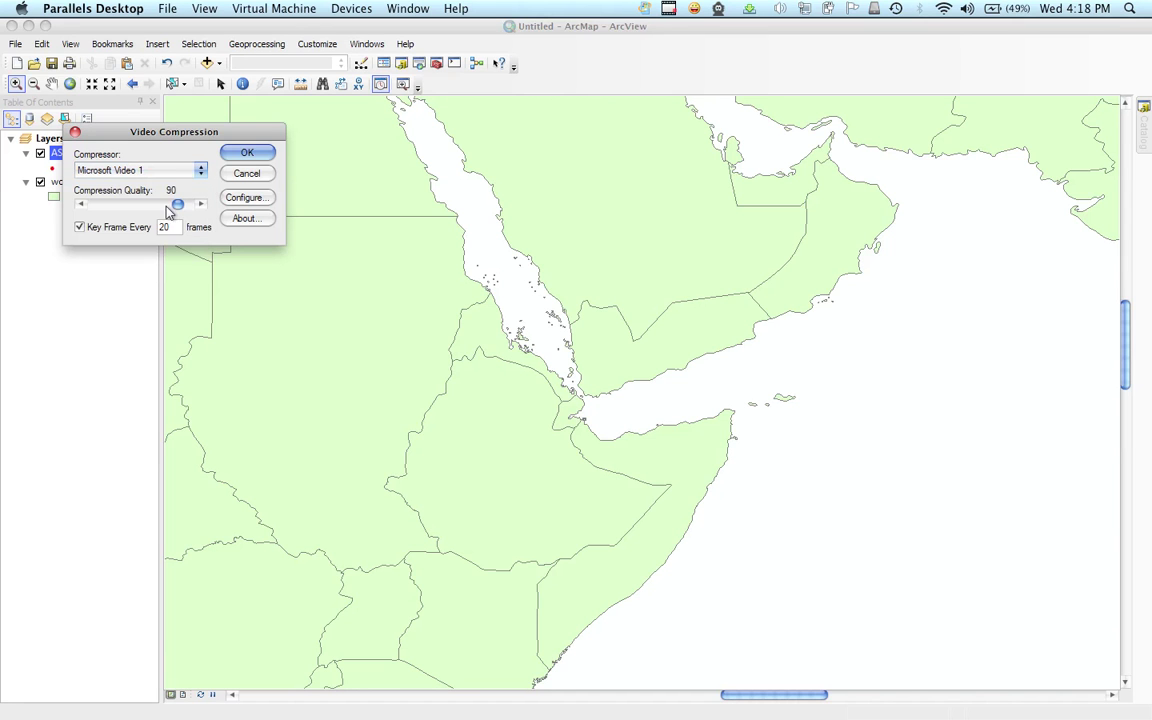
click(238, 158)
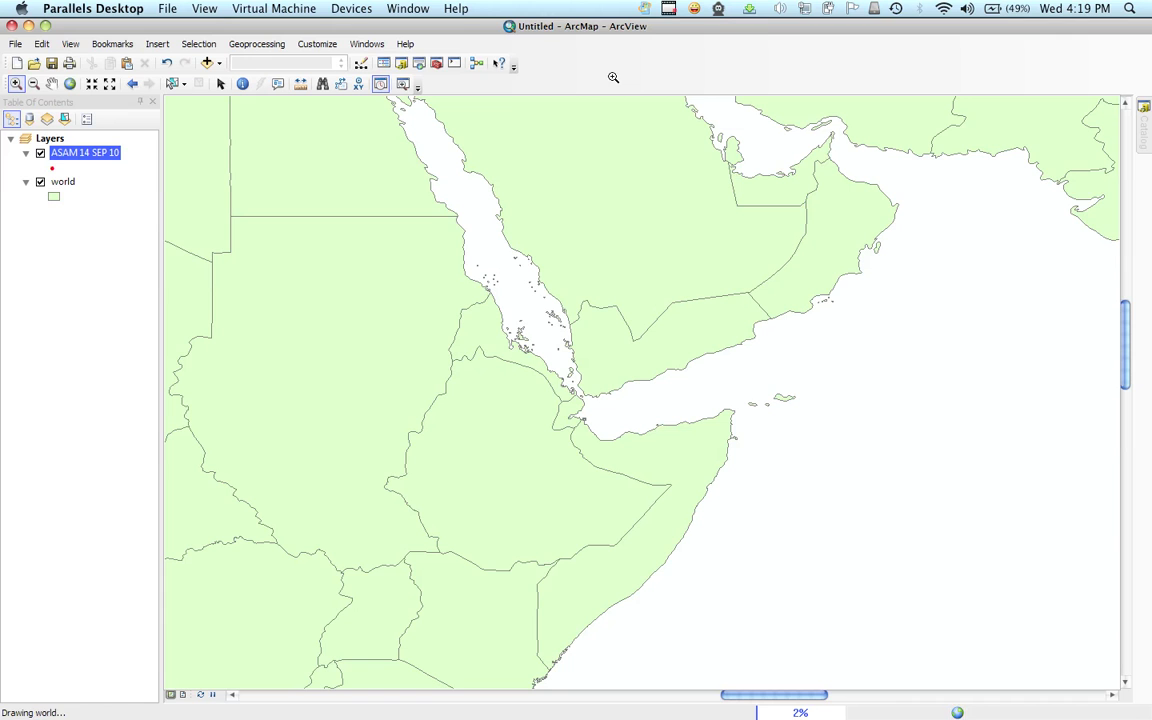
click(670, 9)
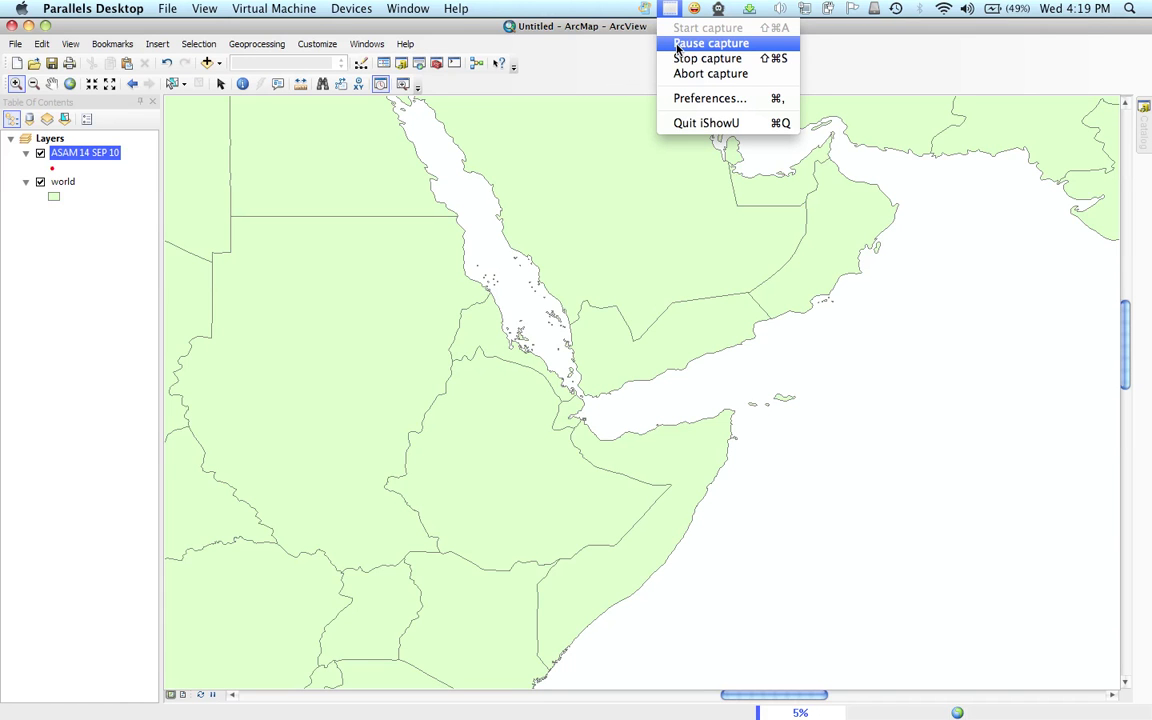
click(677, 44)
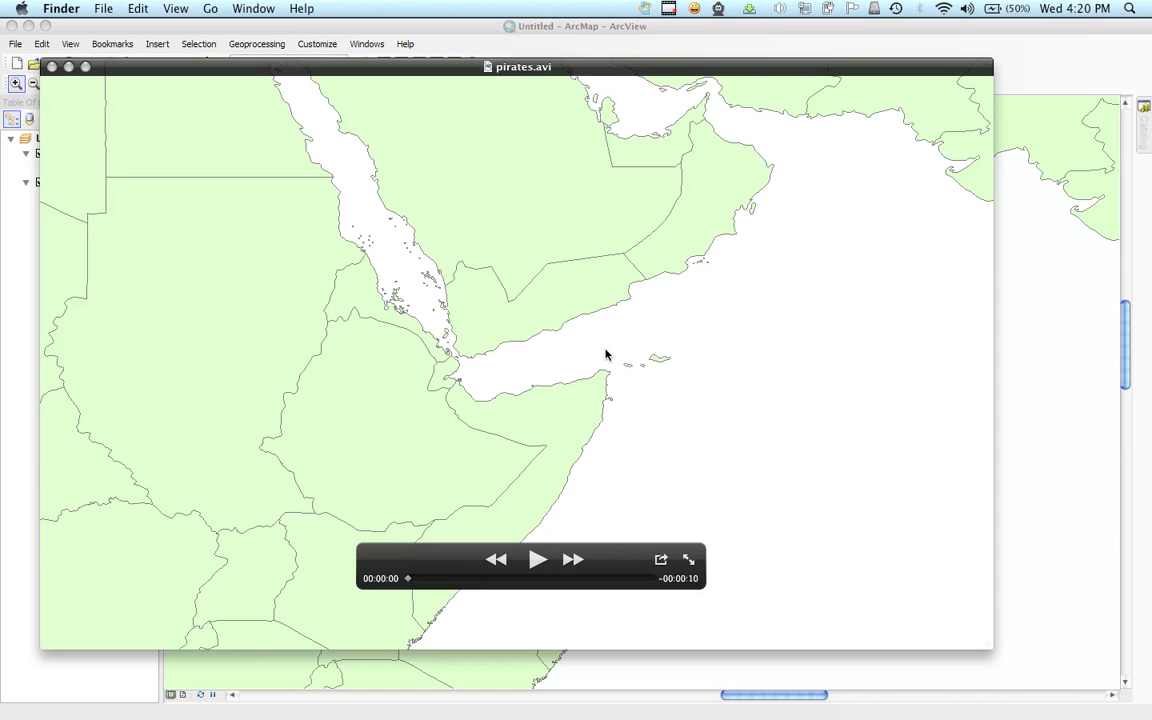
Play the exported pirates.avi in QuickTime Player to review the animation, and close the video
click(537, 561)
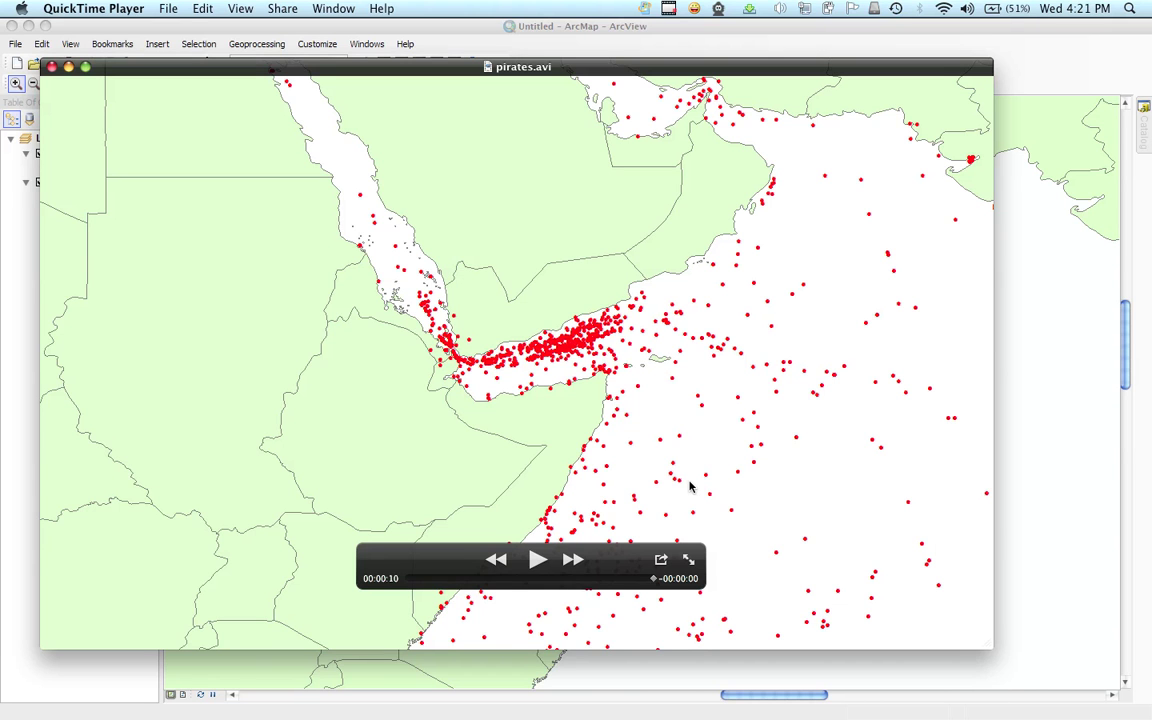
click(52, 67)
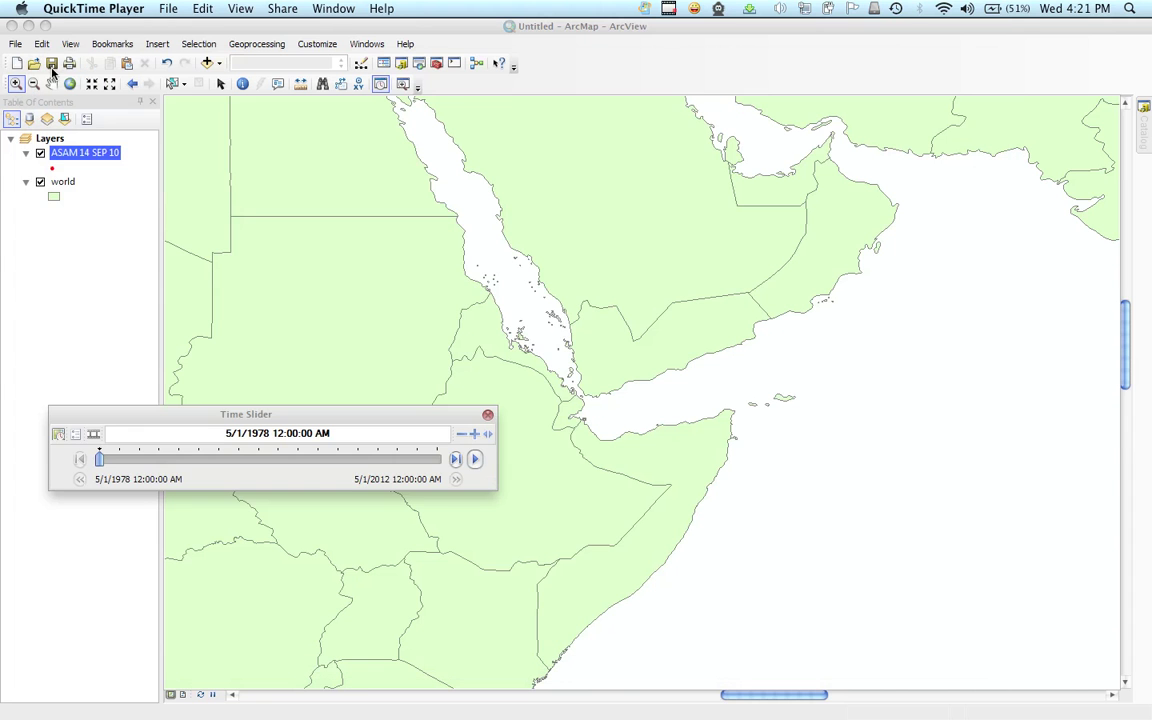